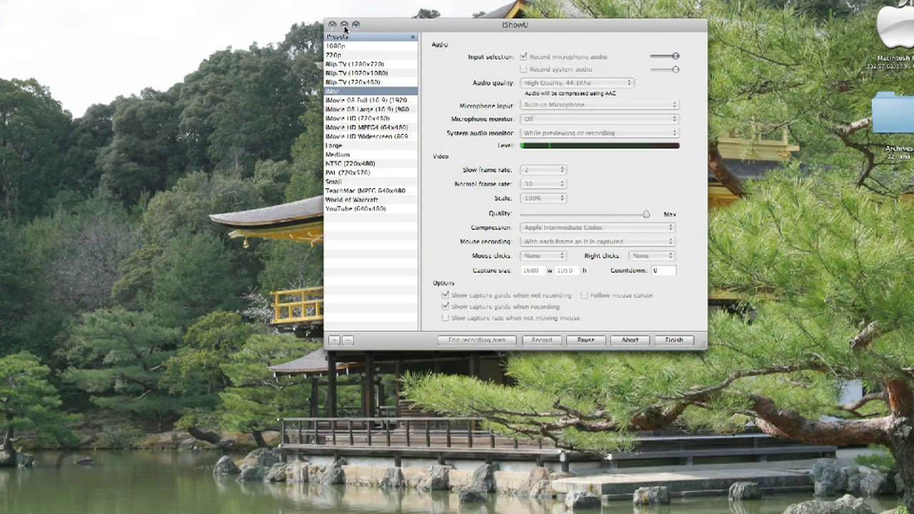
Step: Minimise the recording settings window so HandBrake's source sheet is clear
{"action": "left_click", "coordinate": [343, 25]}
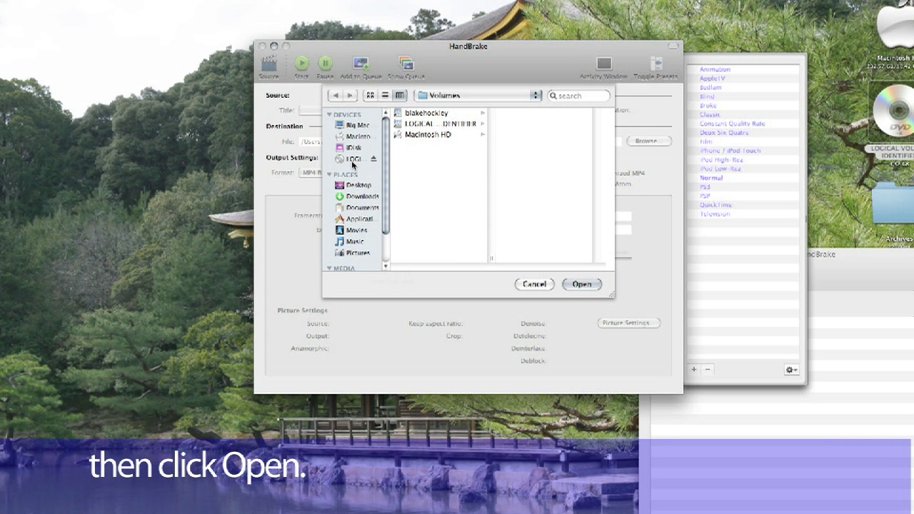
Step: Open the DVD volume as the source and let HandBrake scan its titles
{"action": "left_click", "coordinate": [427, 126]}
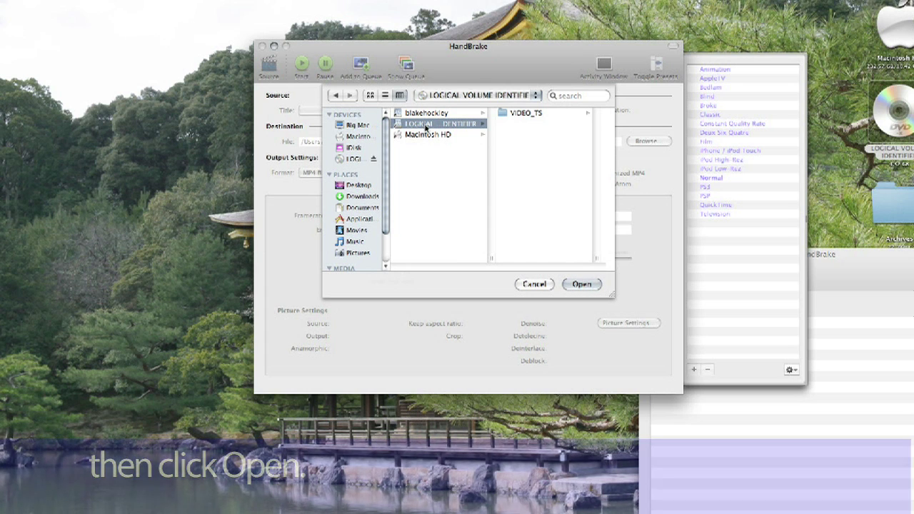
{"action": "left_click", "coordinate": [572, 287]}
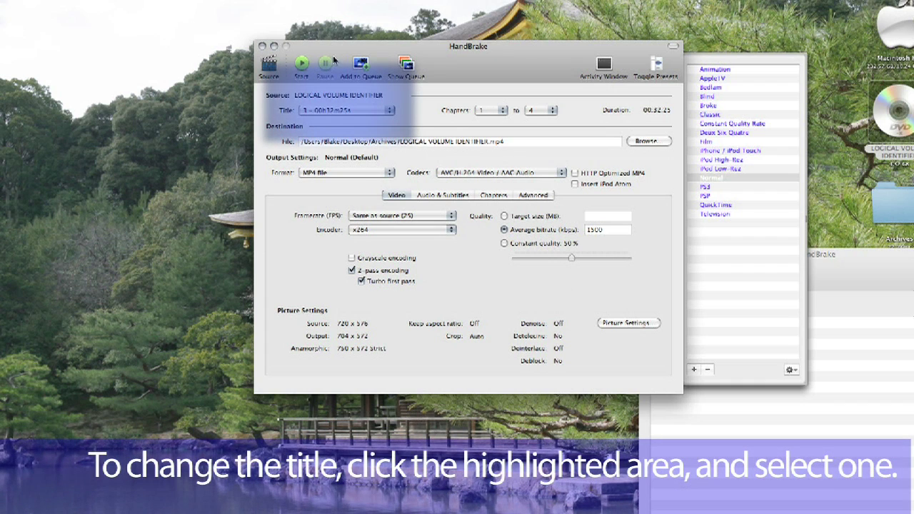
Step: Pick title 1 (00:23:52, chapters 1–3) from the Title list
{"action": "left_click", "coordinate": [378, 111]}
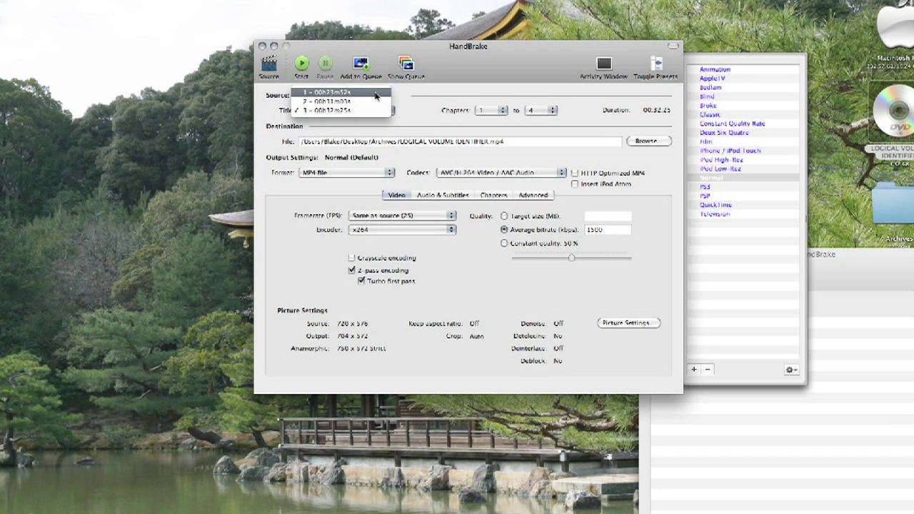
{"action": "left_click", "coordinate": [376, 93]}
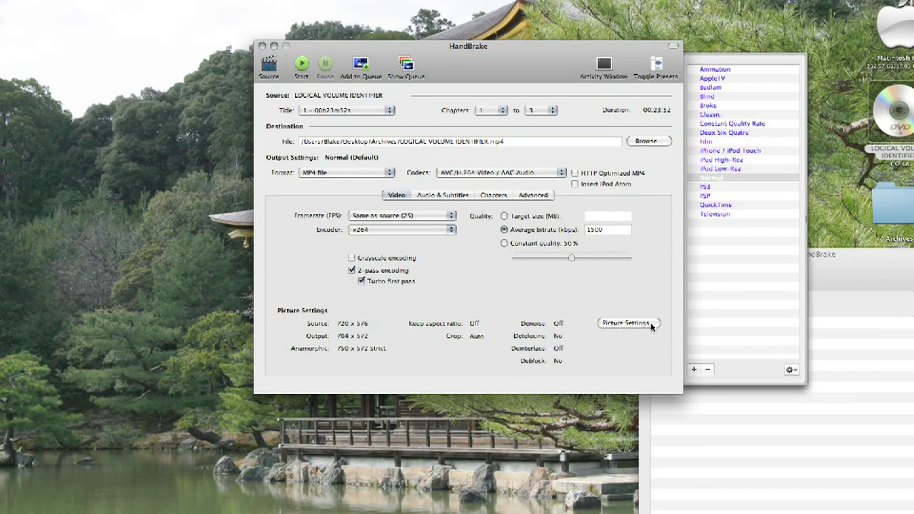
Step: Step through all of title 1's picture preview frames, then close the preview
{"action": "left_click", "coordinate": [627, 323]}
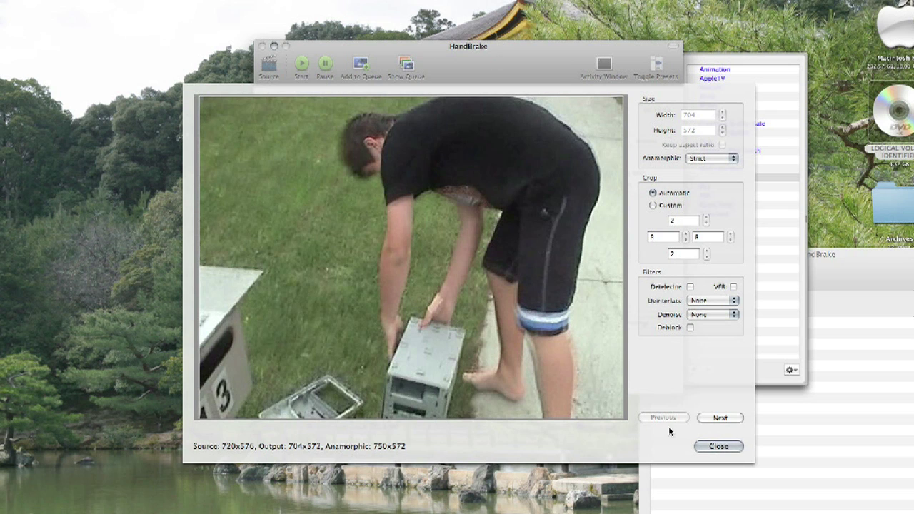
{"action": "left_click", "coordinate": [720, 418]}
{"action": "left_click", "coordinate": [719, 419]}
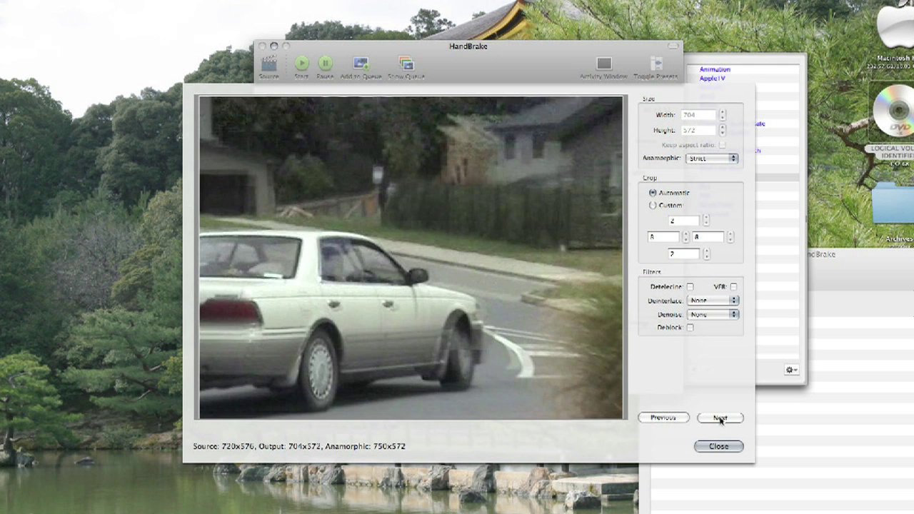
{"action": "left_click", "coordinate": [719, 418]}
{"action": "left_click", "coordinate": [720, 419]}
{"action": "left_click", "coordinate": [719, 418]}
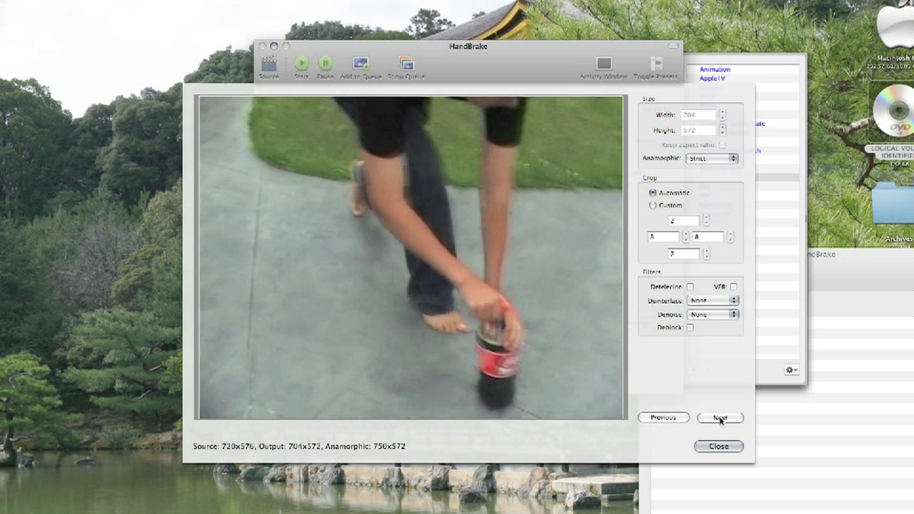
{"action": "left_click", "coordinate": [719, 418]}
{"action": "left_click", "coordinate": [719, 418]}
{"action": "left_click", "coordinate": [719, 418]}
{"action": "left_click", "coordinate": [719, 418]}
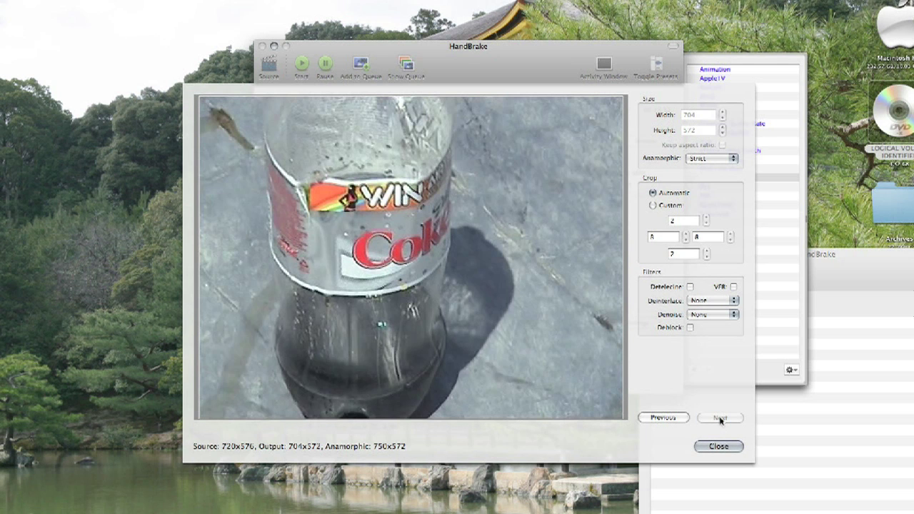
{"action": "left_click", "coordinate": [718, 447]}
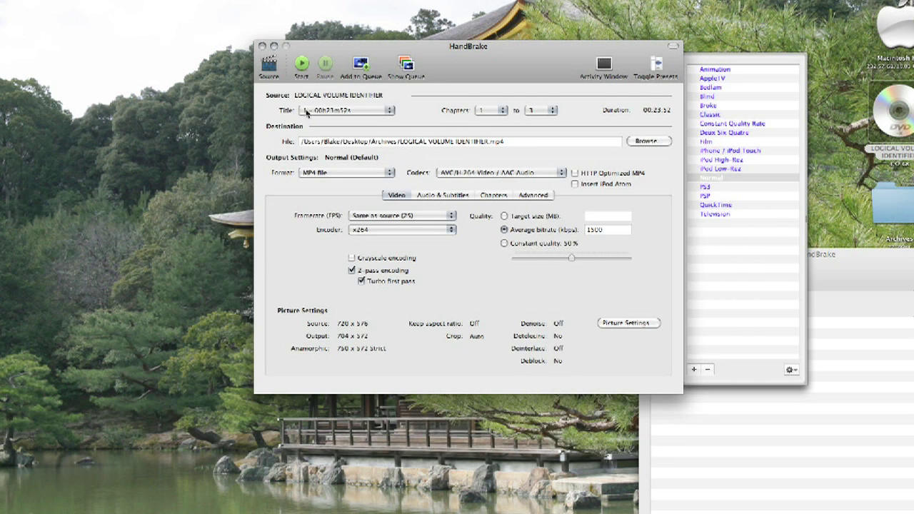
Step: Switch back to title 3 and step through its picture preview to the last frame
{"action": "left_click", "coordinate": [308, 112]}
{"action": "left_click", "coordinate": [316, 129]}
{"action": "left_click", "coordinate": [639, 323]}
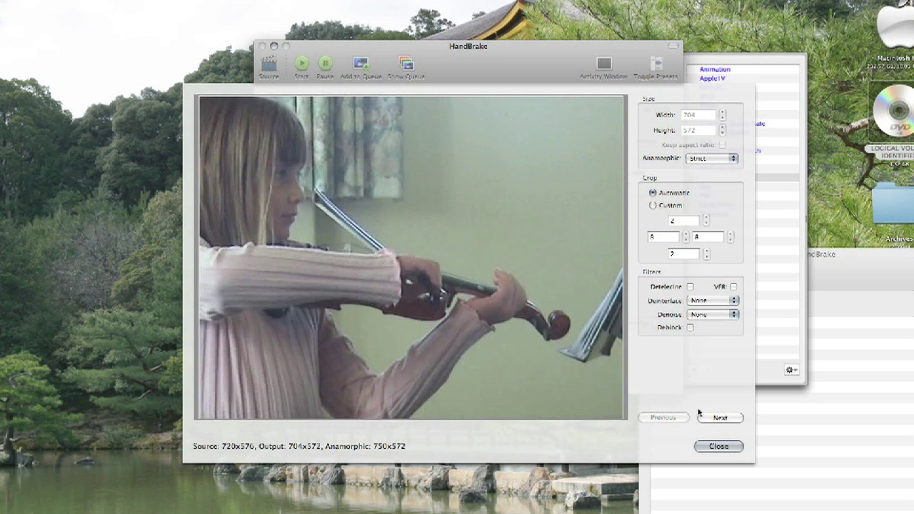
{"action": "left_click", "coordinate": [704, 420]}
{"action": "left_click", "coordinate": [704, 420]}
{"action": "left_click", "coordinate": [705, 419]}
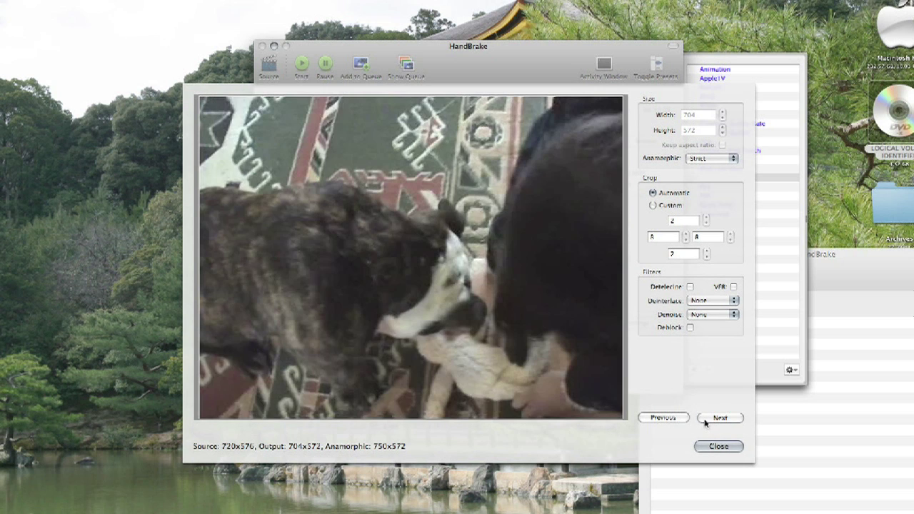
{"action": "left_click", "coordinate": [705, 420]}
{"action": "left_click", "coordinate": [705, 420]}
{"action": "left_click", "coordinate": [704, 420]}
{"action": "left_click", "coordinate": [704, 420]}
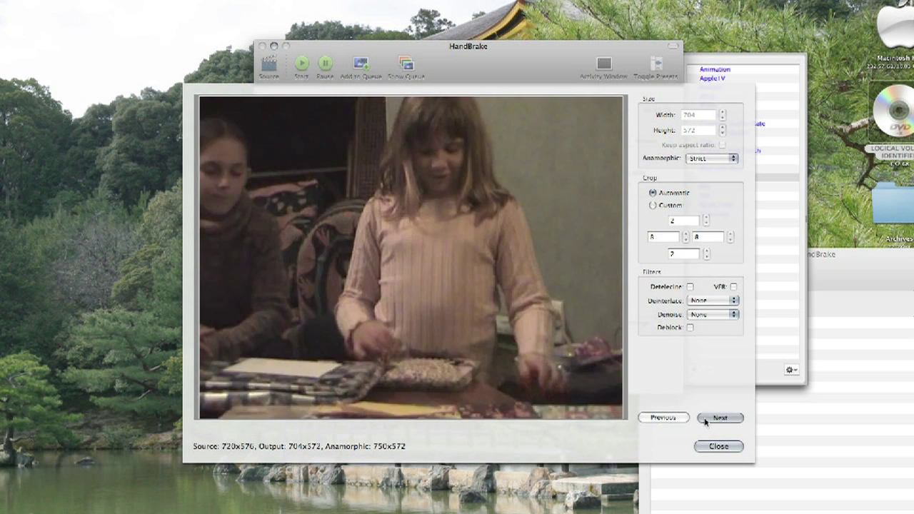
{"action": "left_click", "coordinate": [705, 420]}
{"action": "left_click", "coordinate": [704, 419]}
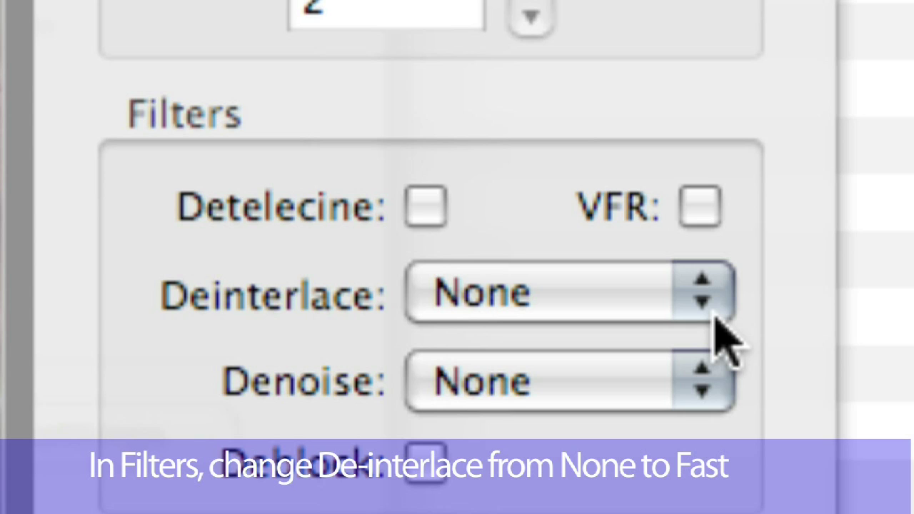
Step: Change the Deinterlace filter from None to Fast
{"action": "left_click", "coordinate": [716, 317]}
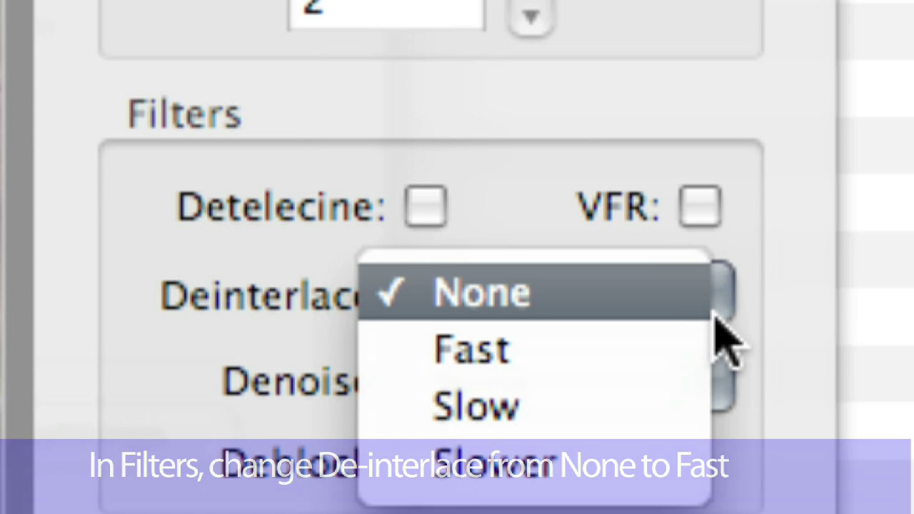
{"action": "left_click", "coordinate": [710, 330]}
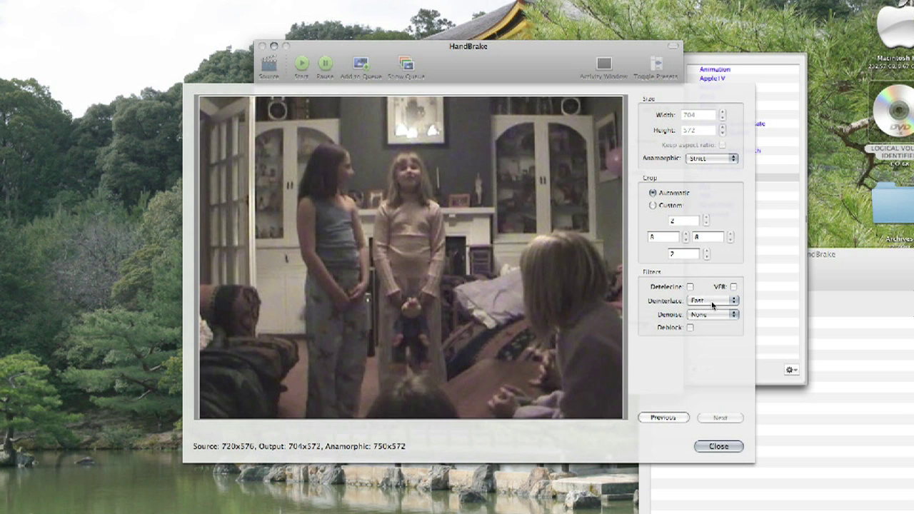
Step: Close Picture Settings and untick 2-pass encoding on the Video tab
{"action": "left_click", "coordinate": [722, 445]}
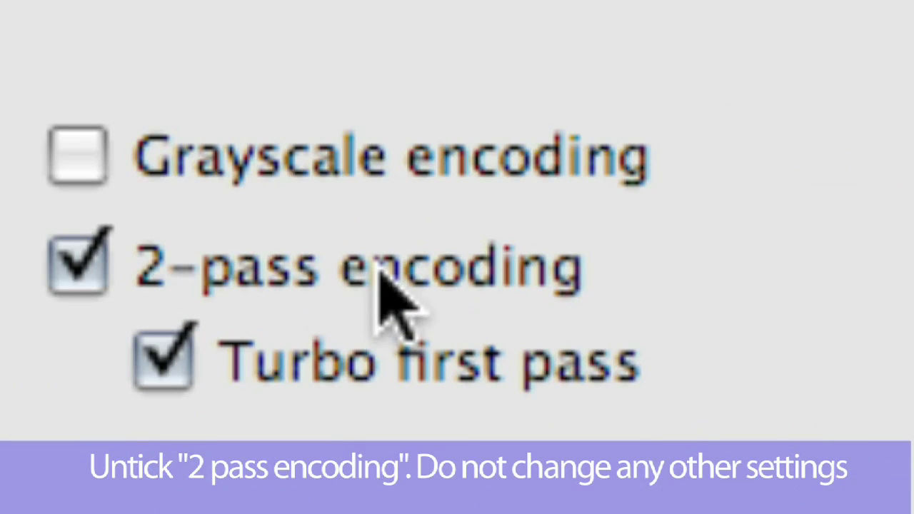
{"action": "left_click", "coordinate": [385, 271]}
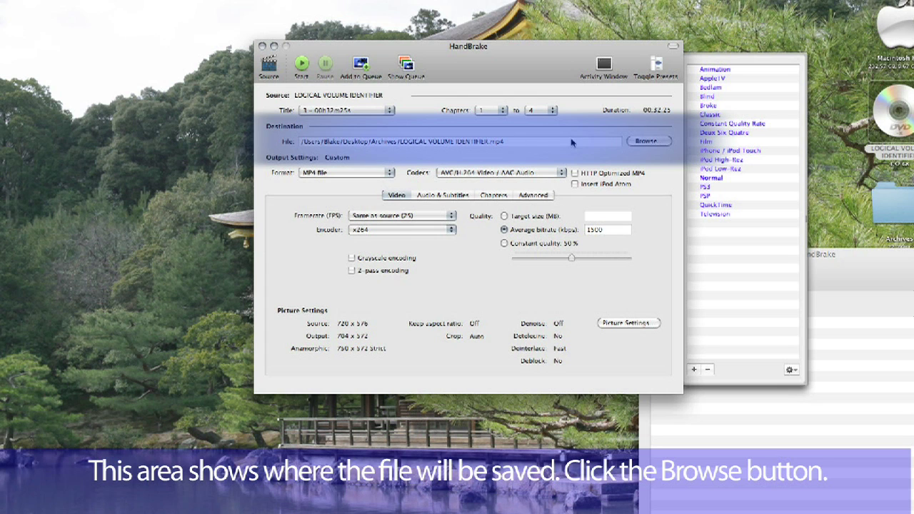
Step: Create a new folder named Tutorial on the Desktop for the output file
{"action": "left_click", "coordinate": [645, 141]}
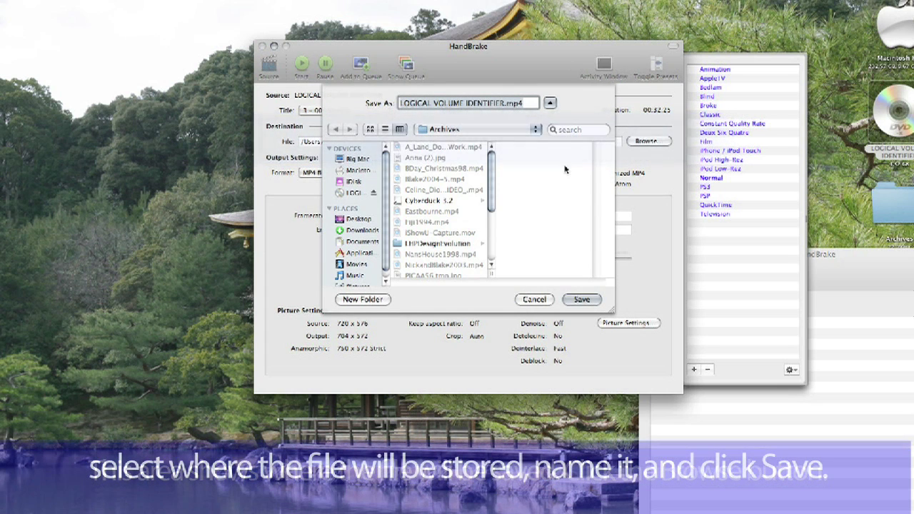
{"action": "left_click", "coordinate": [359, 219]}
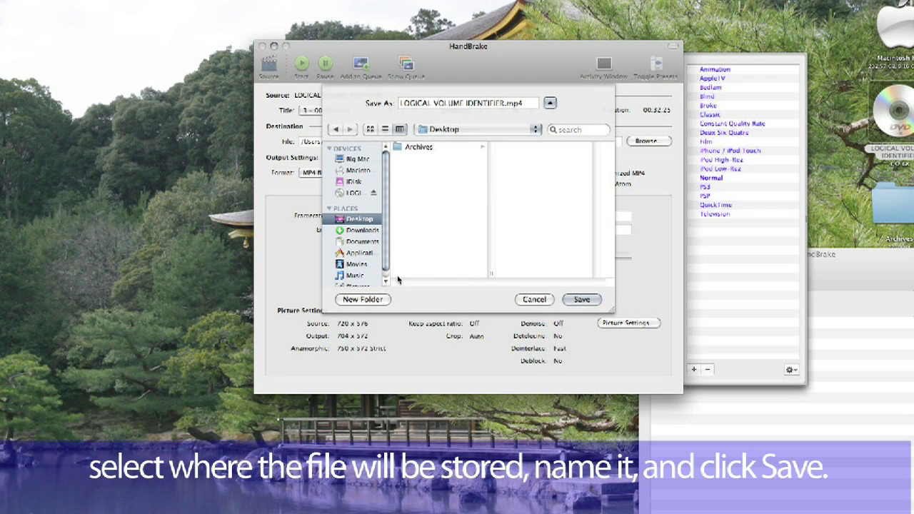
{"action": "left_click", "coordinate": [378, 300]}
{"action": "type", "text": "T"}
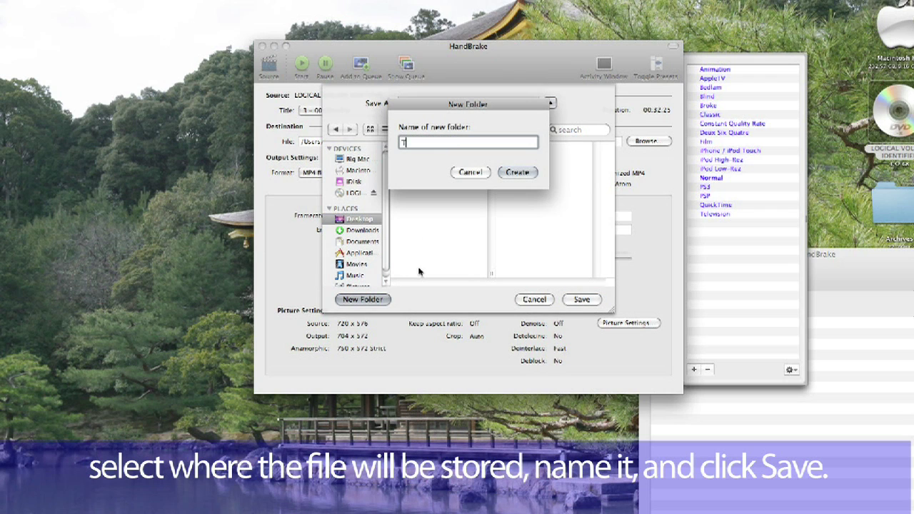
{"action": "type", "text": "utorial"}
{"action": "key", "text": "Return"}
Step: Name the output file after the birthday and recital, keeping the .mp4 extension
{"action": "left_click", "coordinate": [507, 104]}
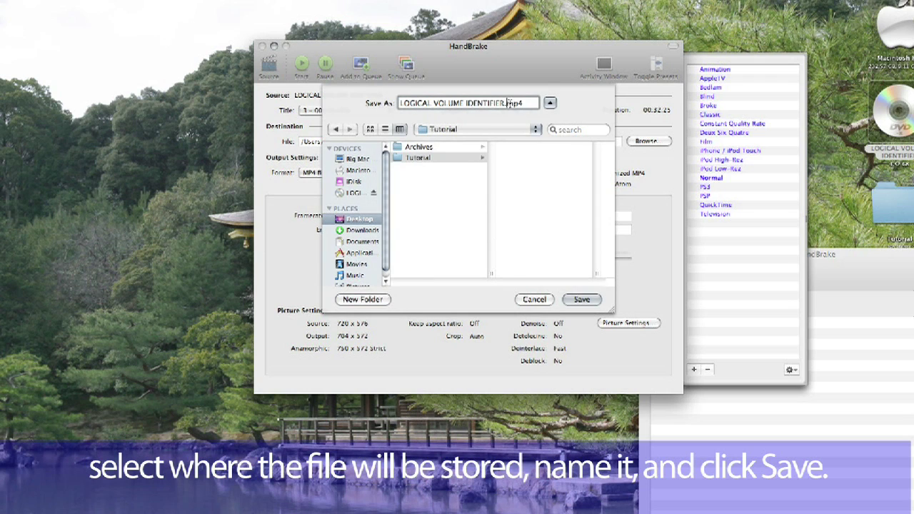
{"action": "left_click_drag", "start_coordinate": [507, 104], "coordinate": [359, 126]}
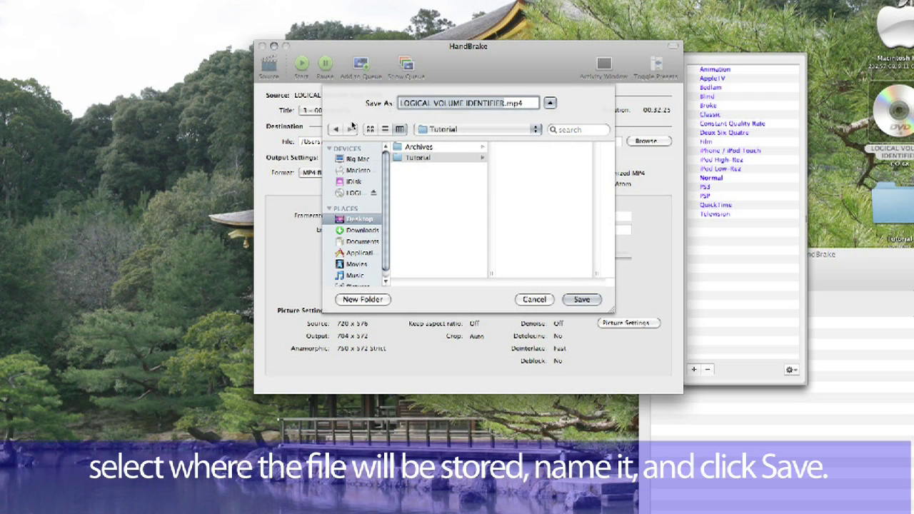
{"action": "type", "text": "Start"}
{"action": "key", "text": "BackSpace"}
{"action": "key", "text": "BackSpace"}
{"action": "key", "text": "BackSpace"}
{"action": "key", "text": "BackSpace"}
{"action": "key", "text": "BackSpace"}
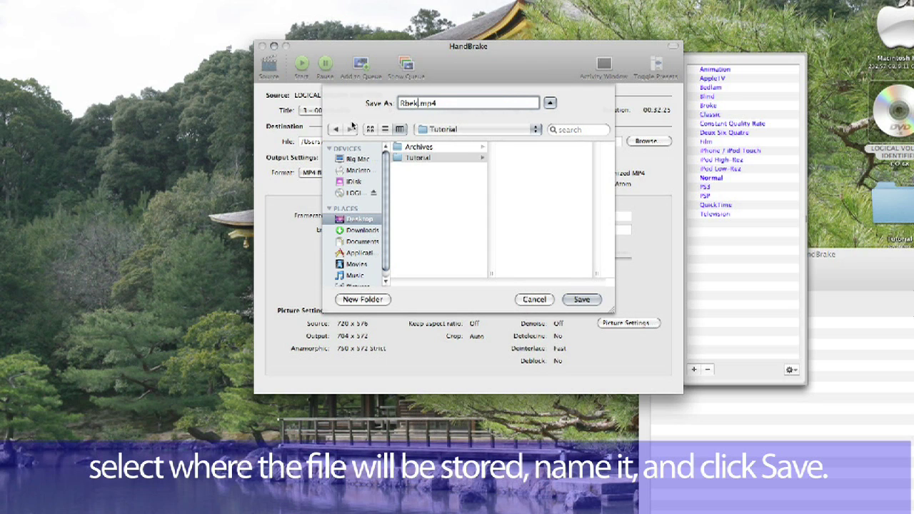
{"action": "type", "text": "Rebekah'sB"}
{"action": "type", "text": "irthday"}
{"action": "type", "text": "+Recital"}
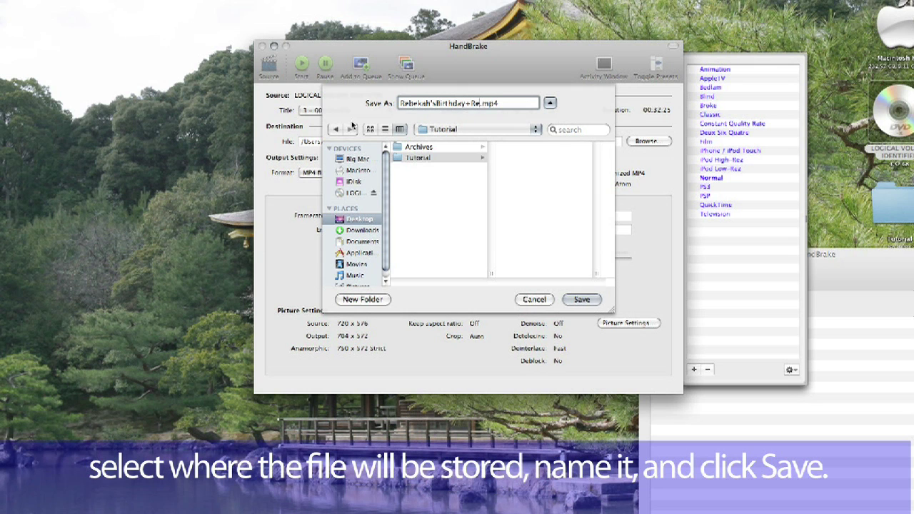
{"action": "key", "text": "Return"}
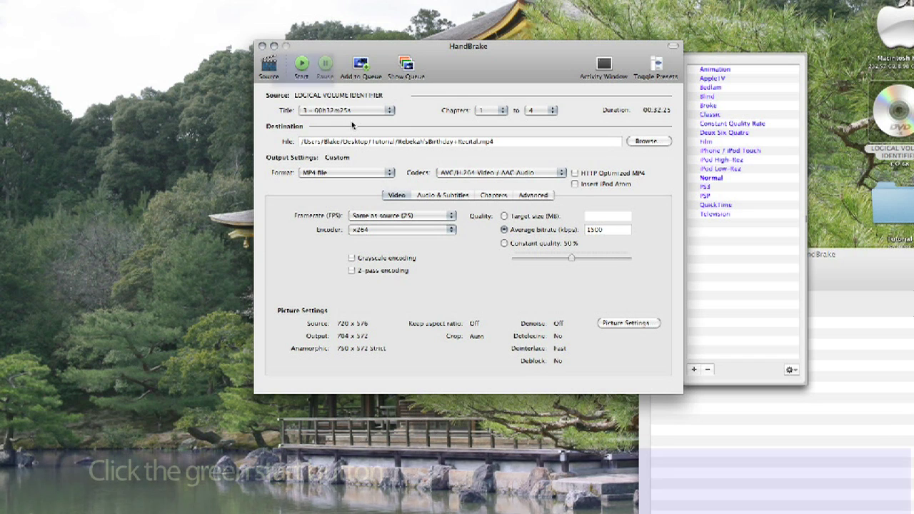
Step: Start the encode with the green Start button, then stop it and confirm Stop Encoding
{"action": "right_click", "coordinate": [309, 67]}
{"action": "left_click", "coordinate": [300, 66]}
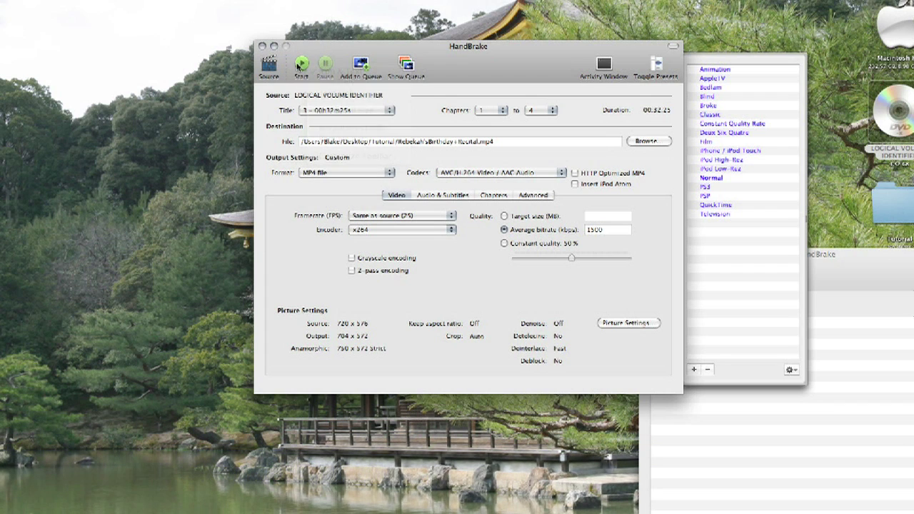
{"action": "left_click", "coordinate": [299, 66]}
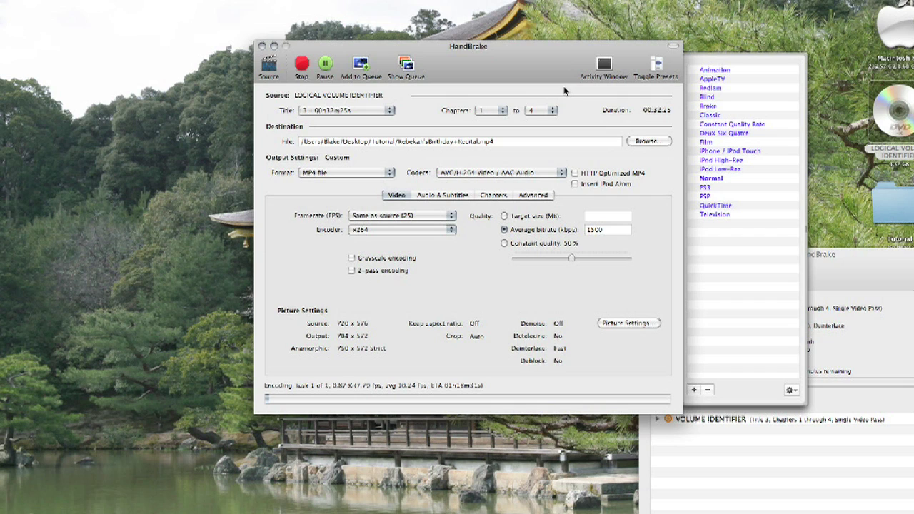
{"action": "left_click", "coordinate": [300, 66]}
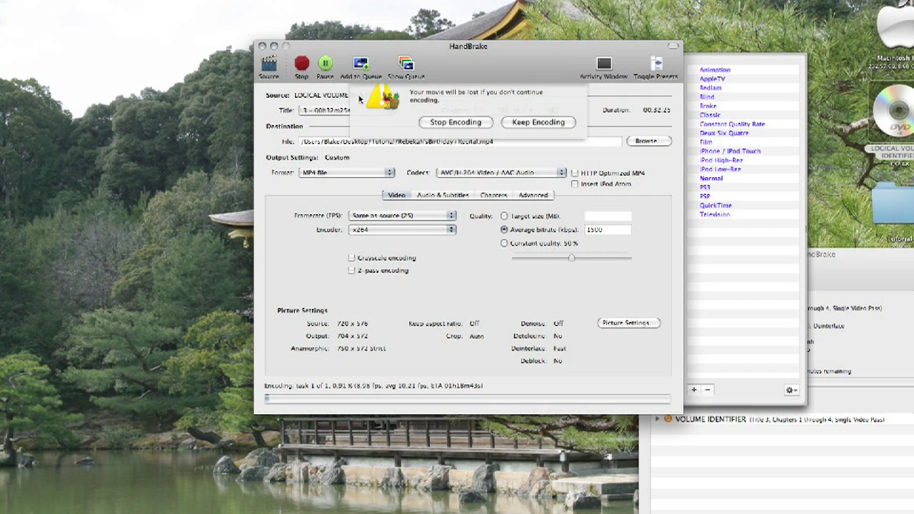
{"action": "left_click", "coordinate": [459, 141]}
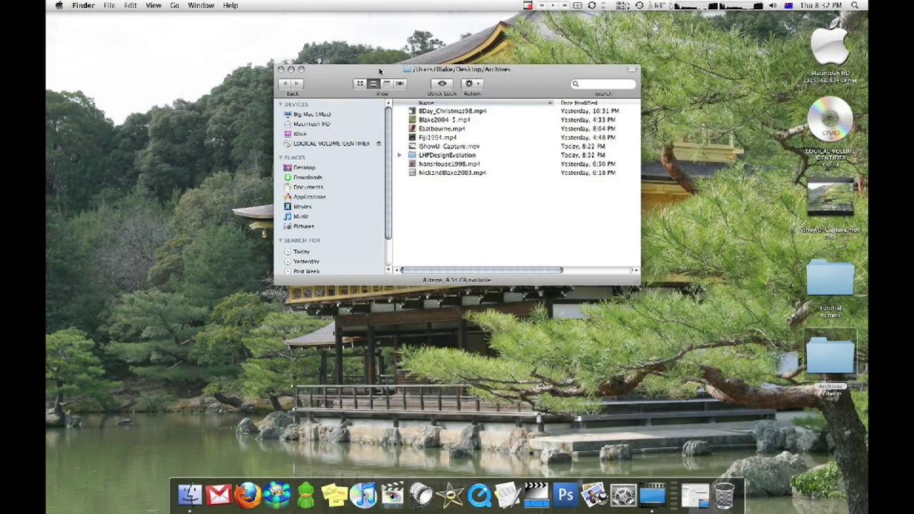
{"action": "scroll", "coordinate": [534, 139], "scroll_direction": "right", "scroll_amount": 3}
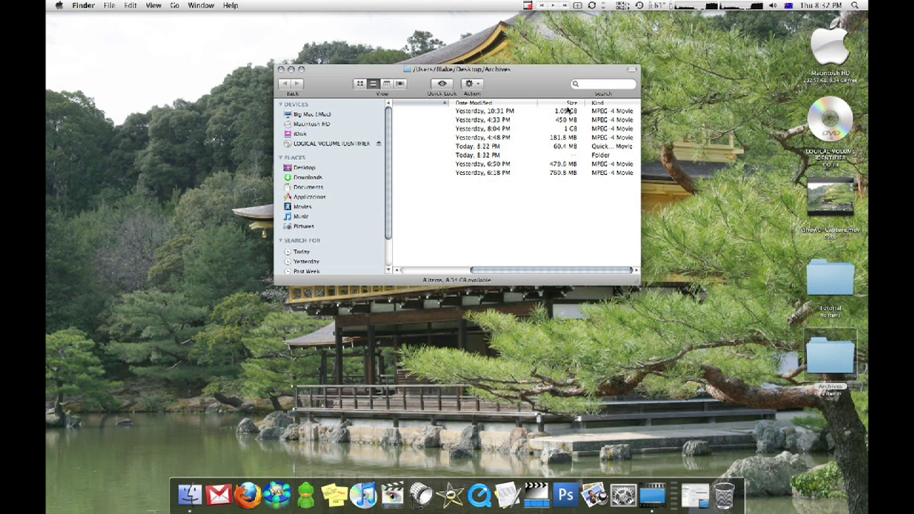
{"action": "scroll", "coordinate": [555, 115], "scroll_direction": "left", "scroll_amount": 3}
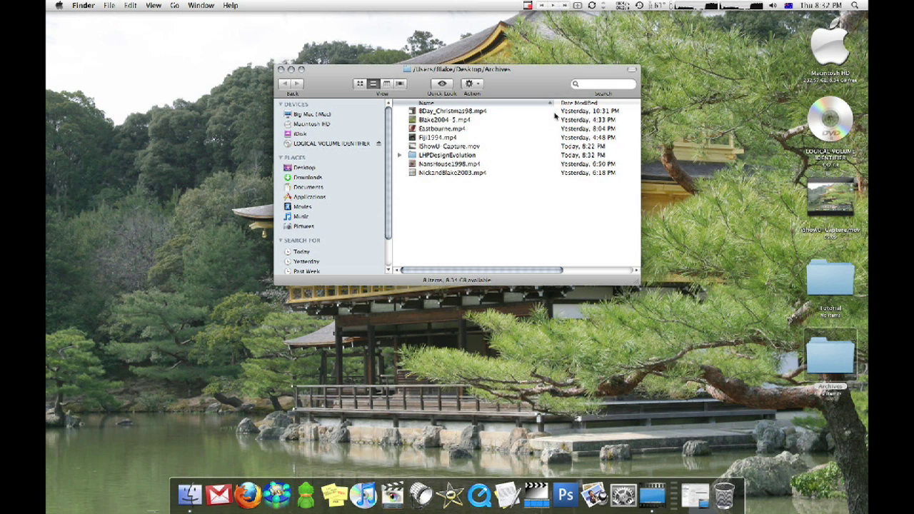
Step: Open Eastbourne.mp4 in QuickTime Player and skim ahead to the playground scene
{"action": "double_click", "coordinate": [452, 129]}
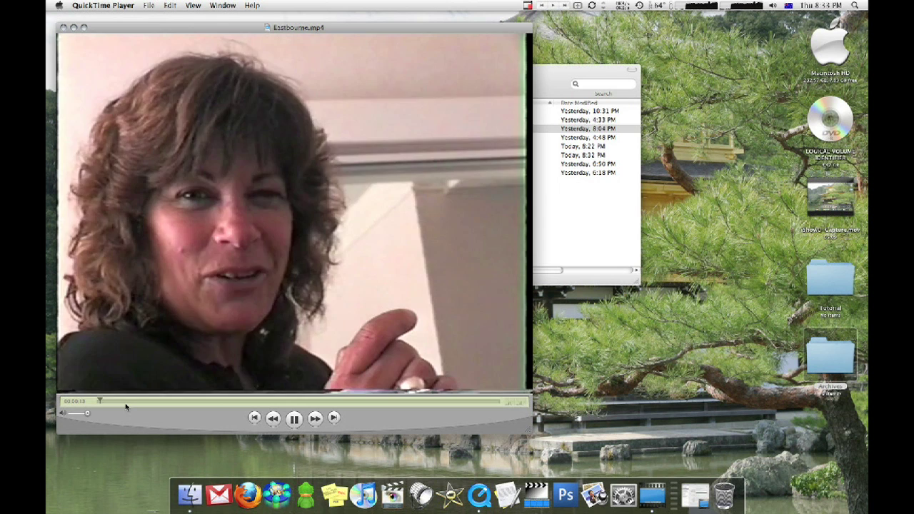
{"action": "left_click", "coordinate": [126, 403]}
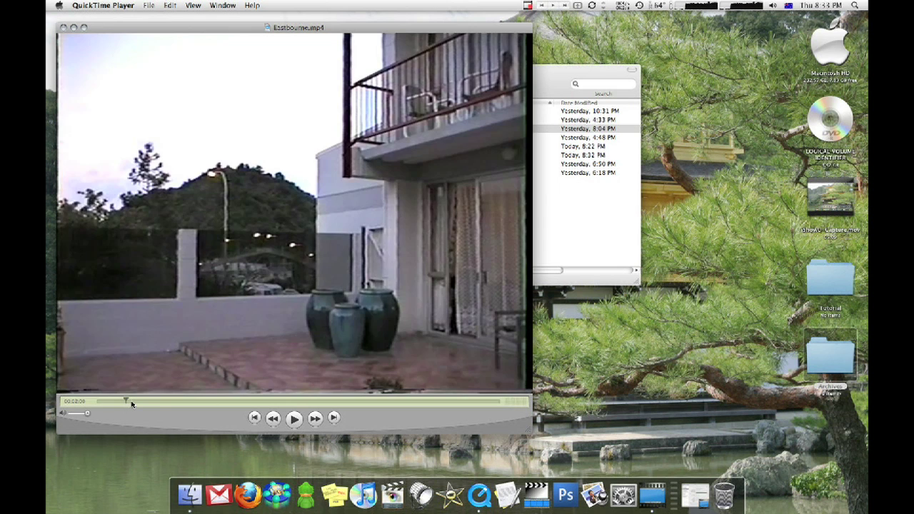
{"action": "left_click_drag", "start_coordinate": [131, 404], "coordinate": [147, 404]}
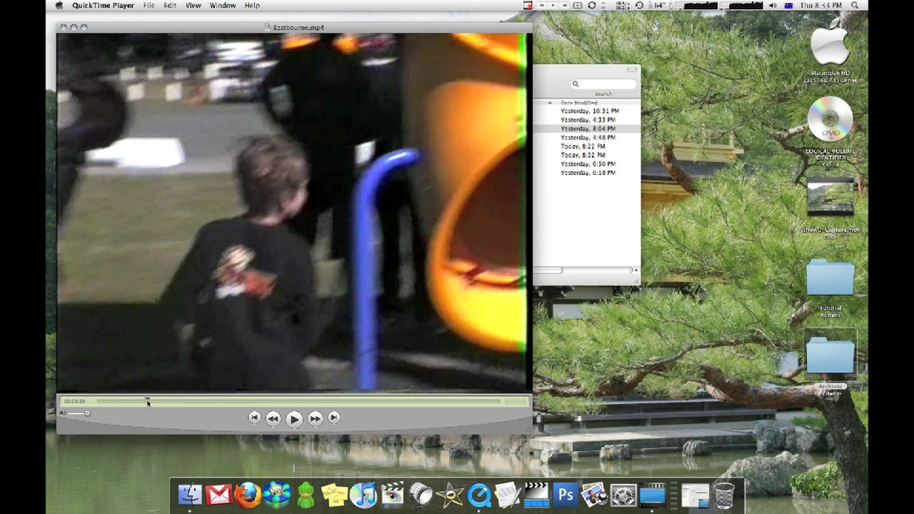
{"action": "left_click", "coordinate": [295, 419]}
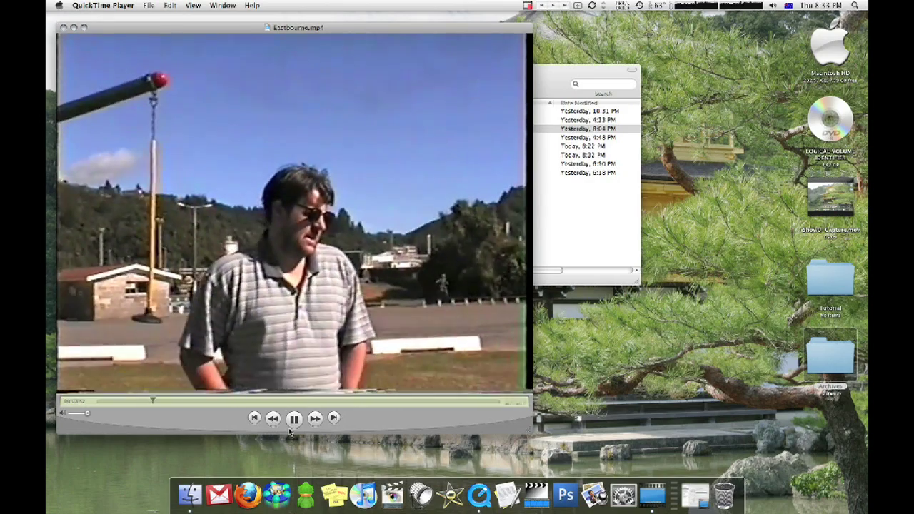
Step: Skim past the lake and ferry (00:09:29) scenes, pausing on the bath scene at 00:18:54
{"action": "left_click_drag", "start_coordinate": [154, 401], "coordinate": [161, 403]}
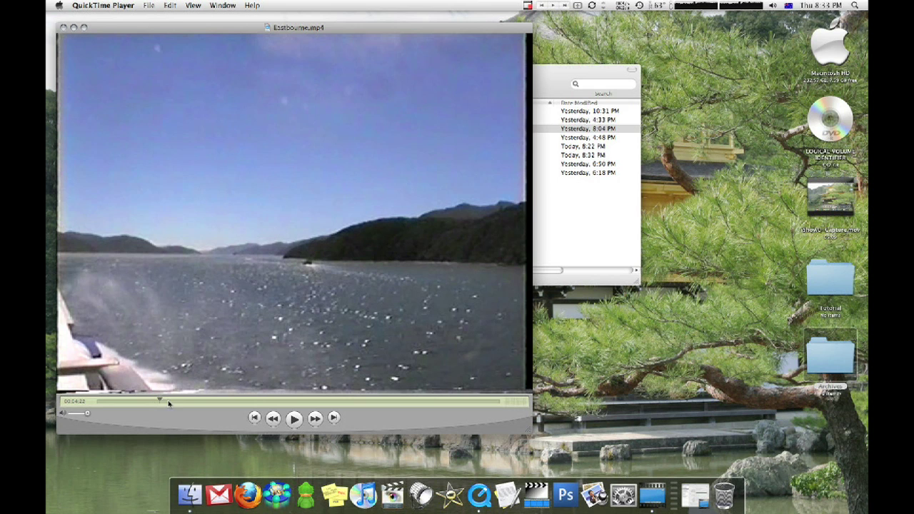
{"action": "left_click", "coordinate": [233, 402]}
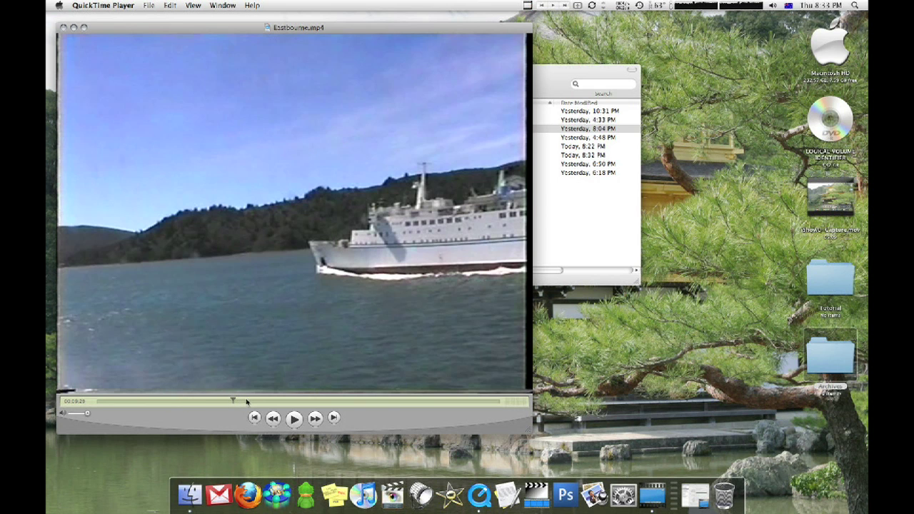
{"action": "left_click", "coordinate": [369, 402]}
{"action": "key", "text": "space"}
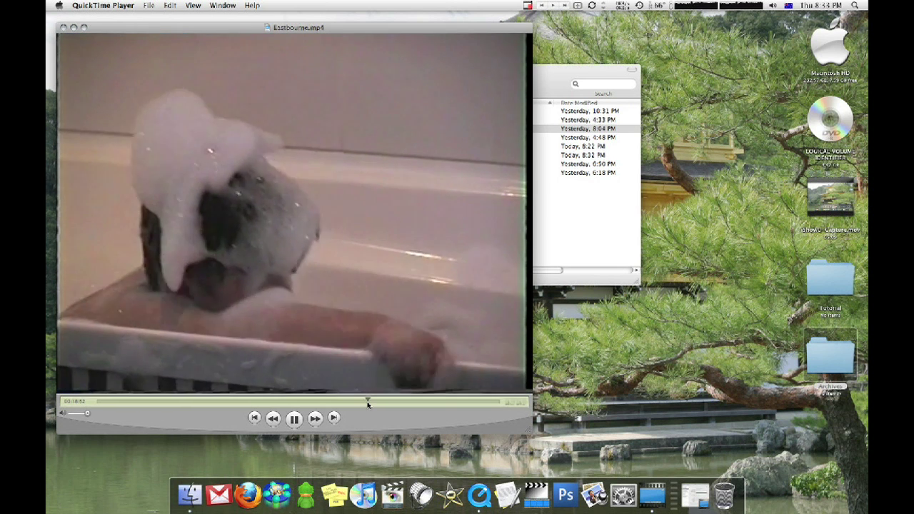
{"action": "left_click", "coordinate": [294, 419]}
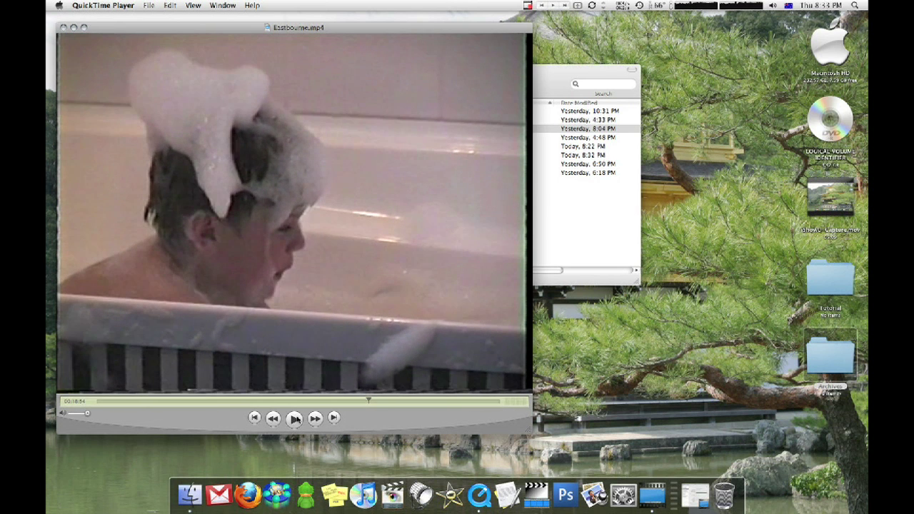